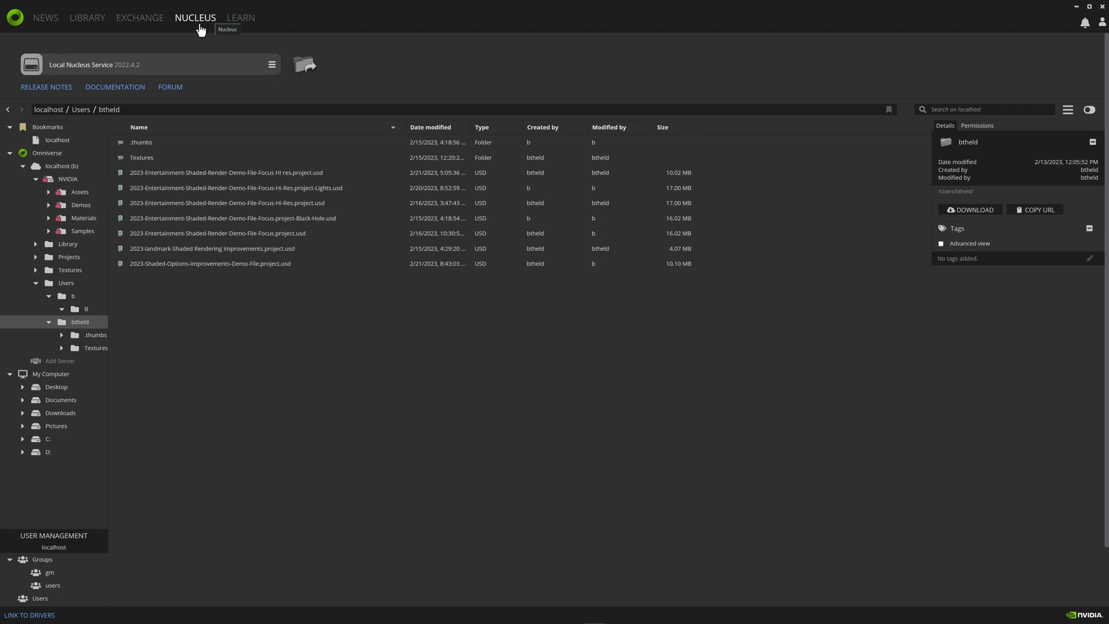
Step: Open the library of Omniverse apps from Vectorworks
{"action": "left_click", "coordinate": [82, 20]}
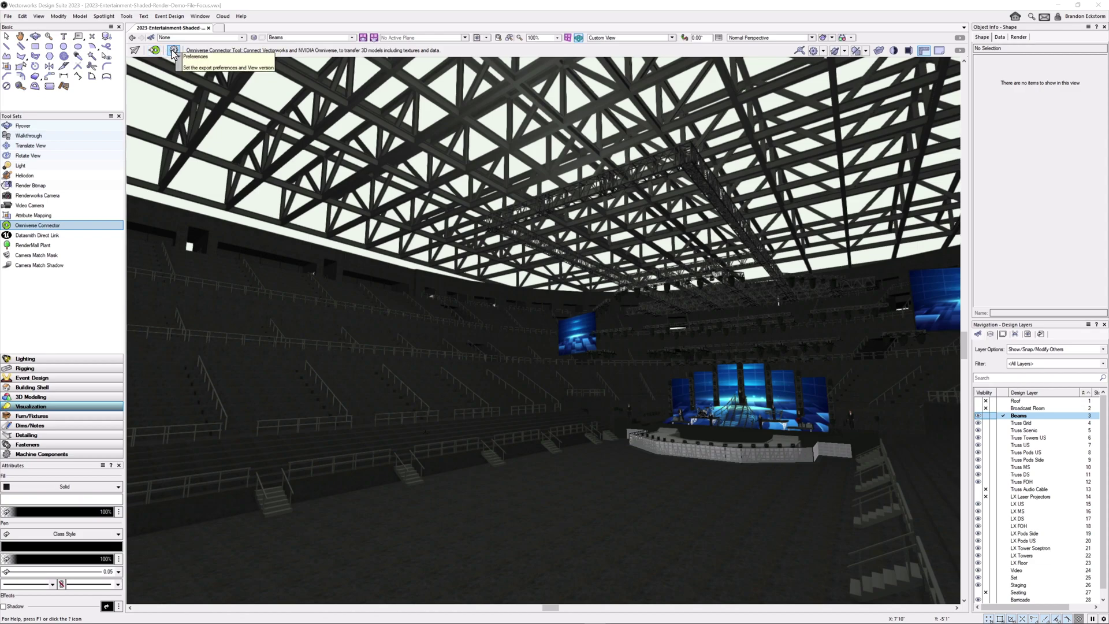
{"action": "left_click", "coordinate": [173, 54]}
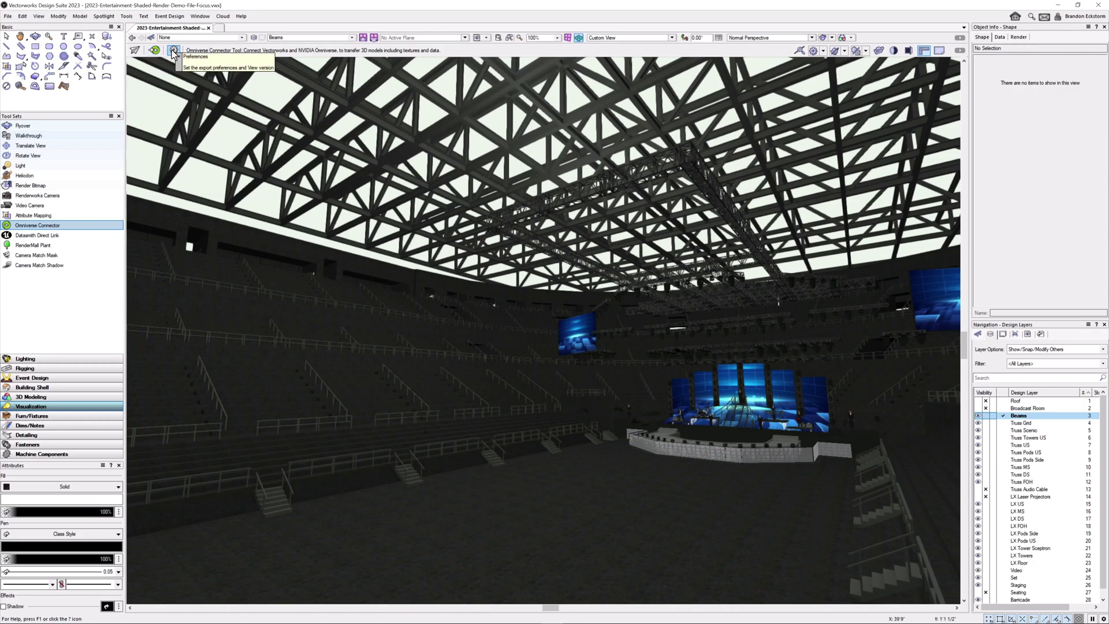
{"action": "left_click", "coordinate": [172, 53]}
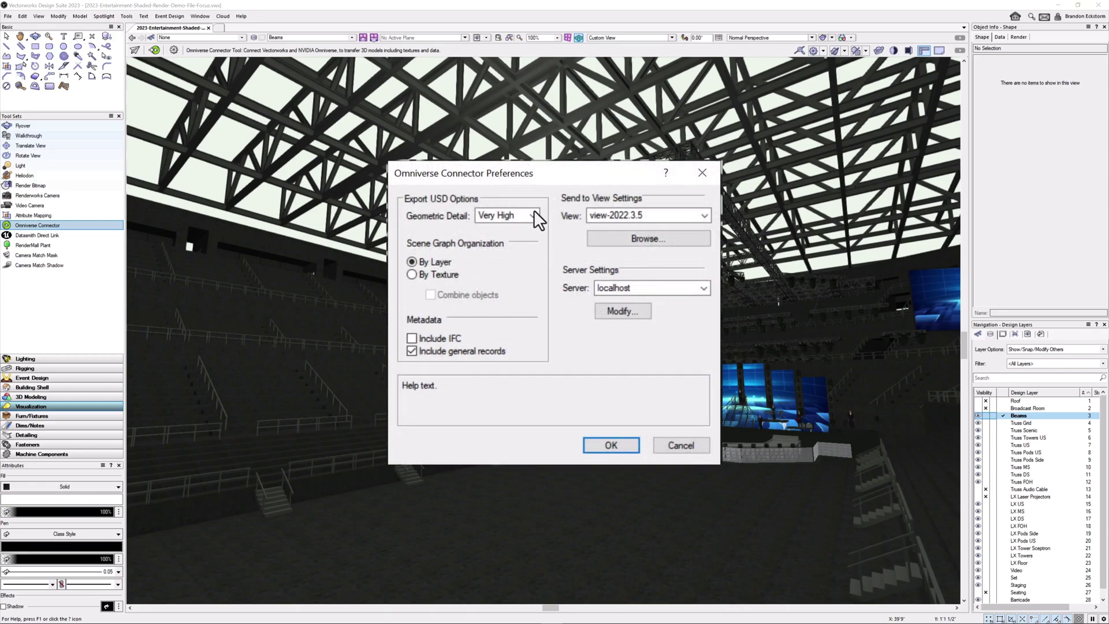
{"action": "left_click", "coordinate": [534, 215]}
{"action": "left_click", "coordinate": [535, 216]}
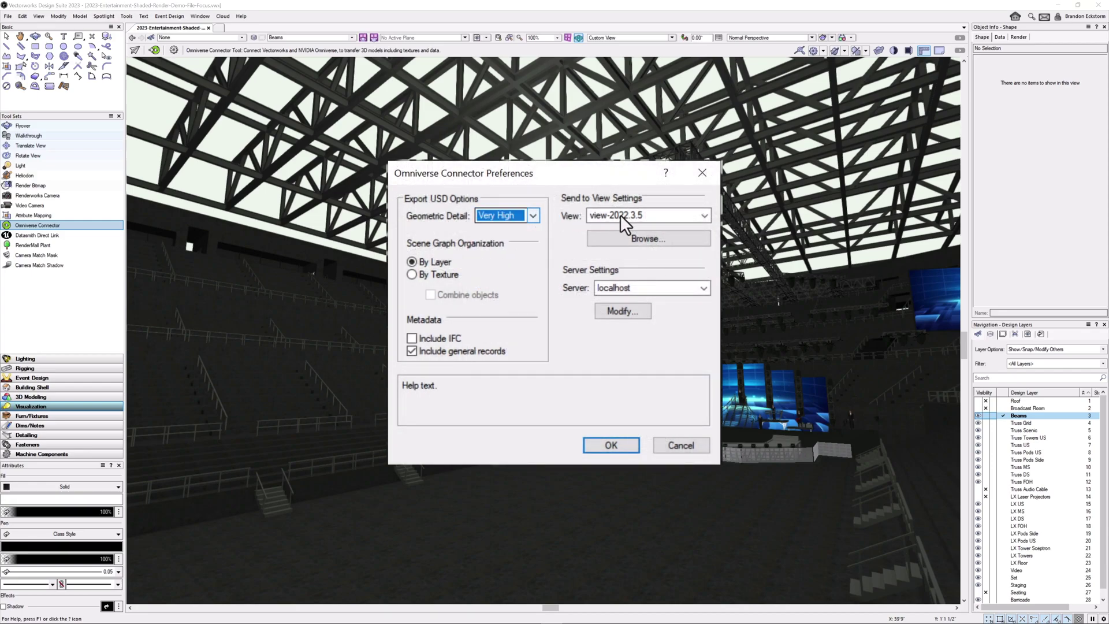
{"action": "left_click", "coordinate": [706, 213]}
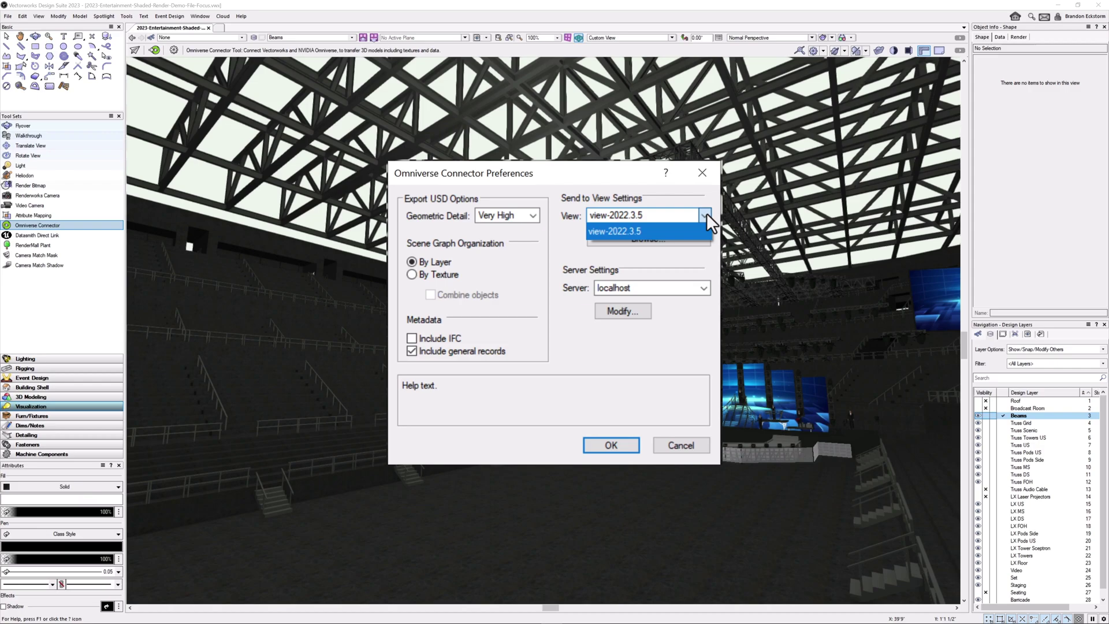
{"action": "left_click", "coordinate": [706, 217]}
{"action": "left_click", "coordinate": [703, 287]}
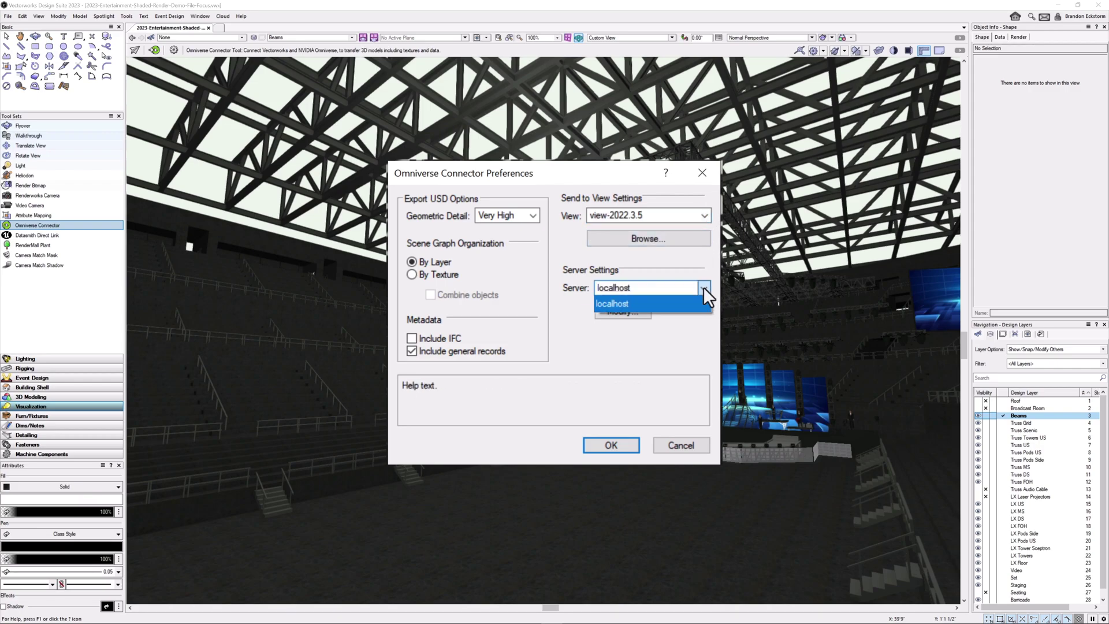
{"action": "left_click", "coordinate": [703, 286]}
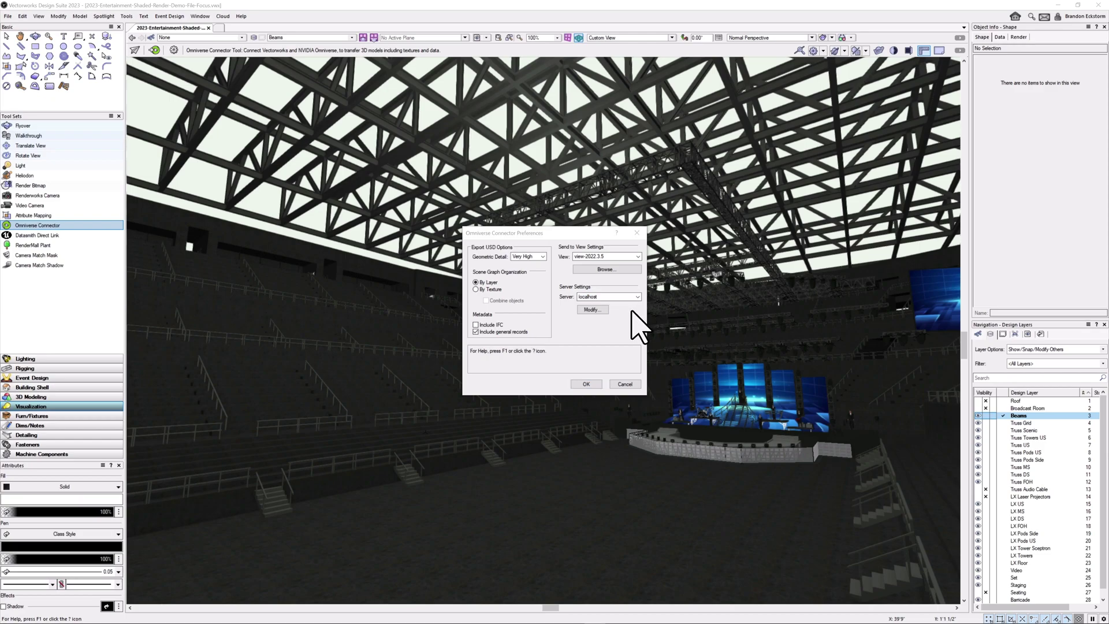
{"action": "left_click", "coordinate": [588, 384]}
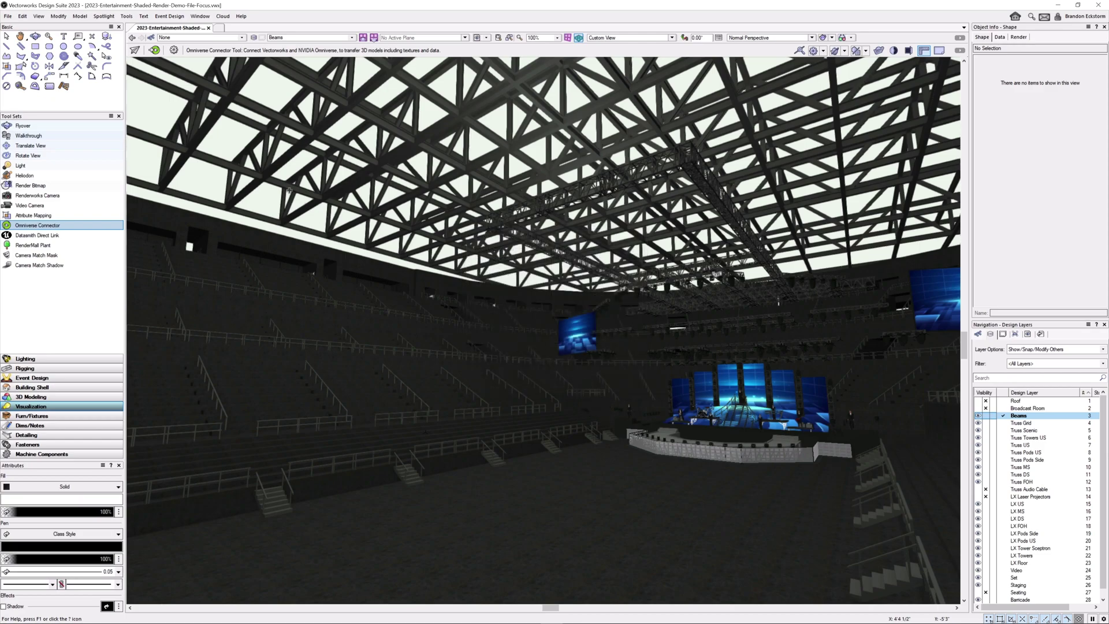
Step: Send the arena model to Omniverse View from the Omniverse Connector toolbar
{"action": "left_click", "coordinate": [154, 50]}
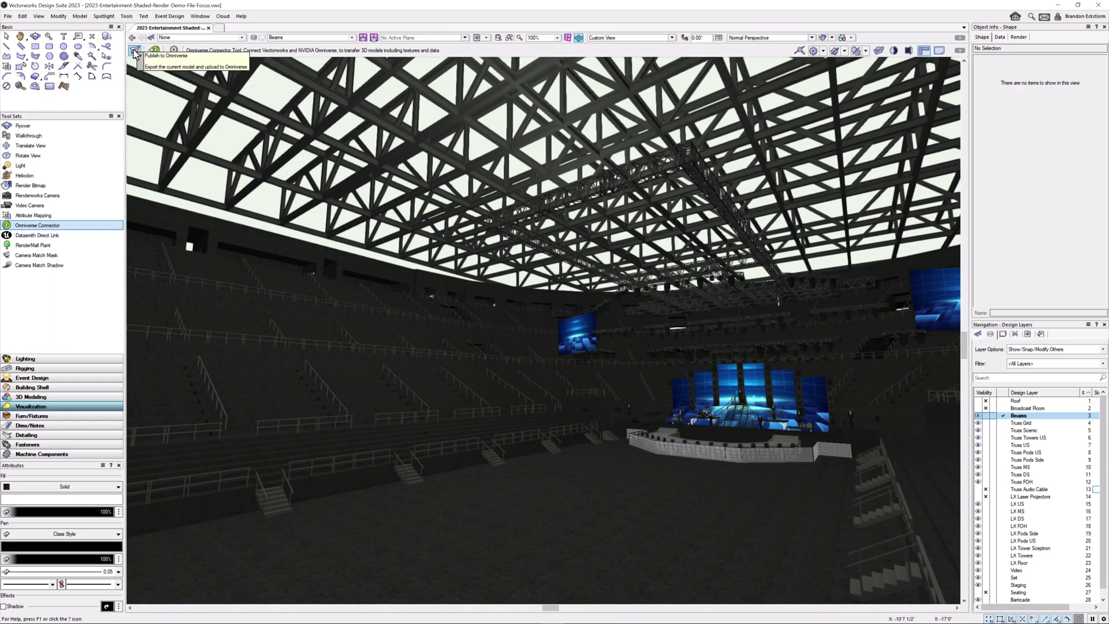
Step: Publish to the personal Users folder on the server as a Project file
{"action": "left_click", "coordinate": [134, 52]}
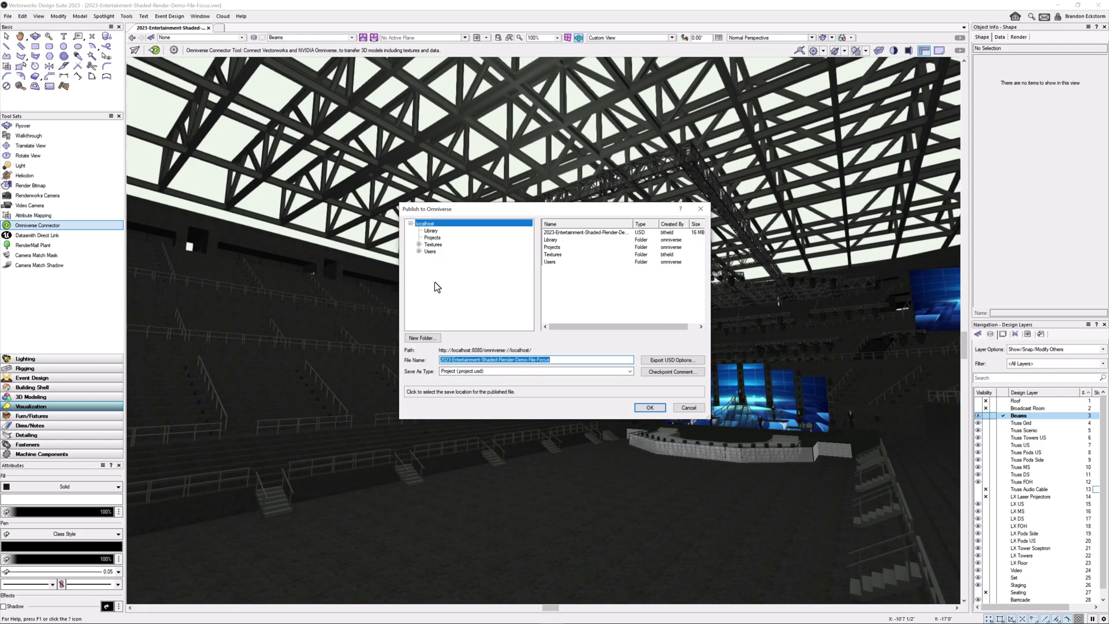
{"action": "left_click", "coordinate": [420, 253]}
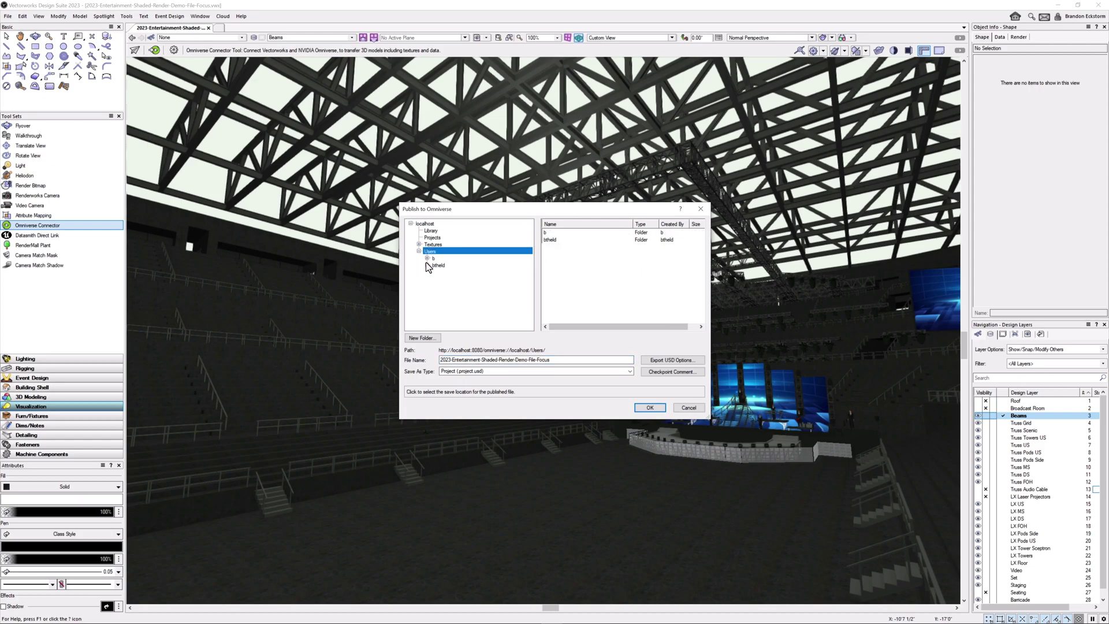
{"action": "left_click", "coordinate": [428, 265]}
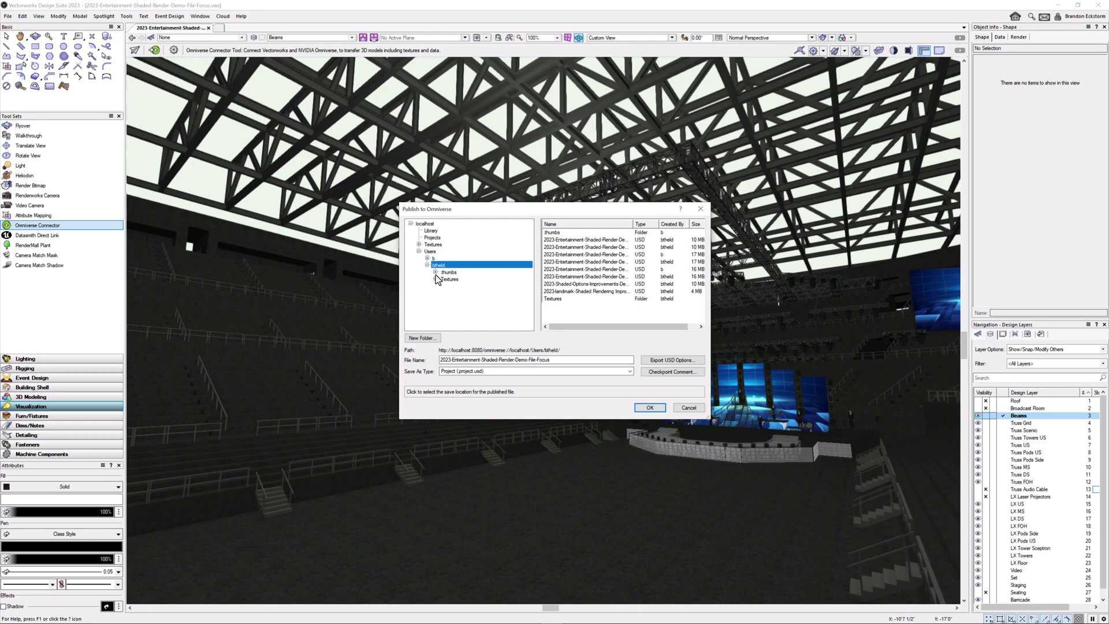
{"action": "left_click", "coordinate": [619, 370]}
{"action": "left_click", "coordinate": [616, 379]}
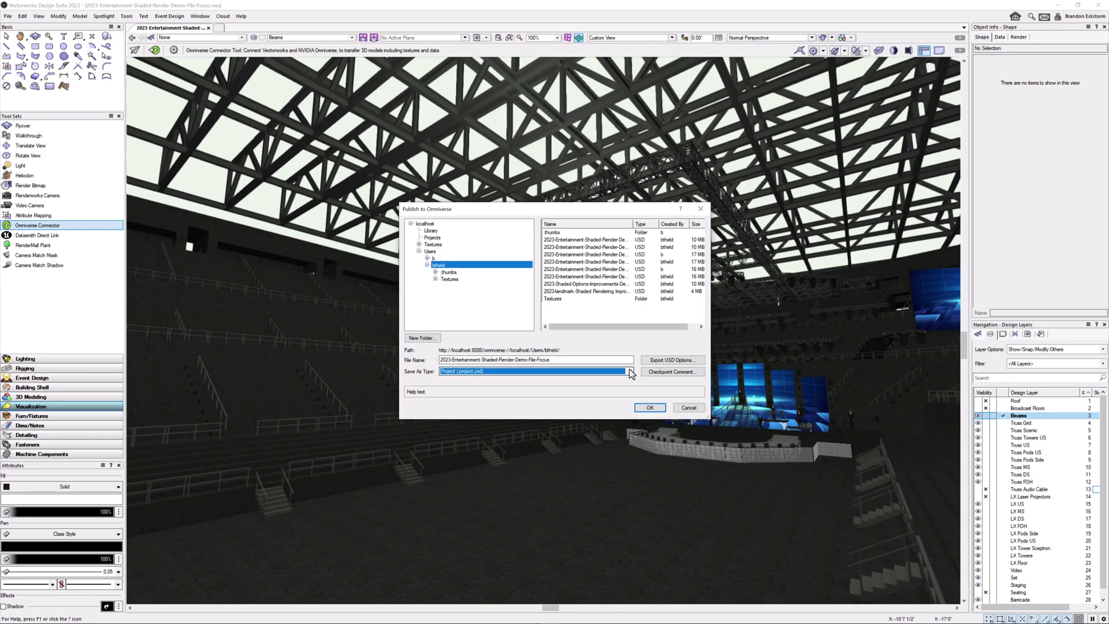
Step: Keep Very High geometric detail in the USD export options
{"action": "left_click", "coordinate": [653, 362]}
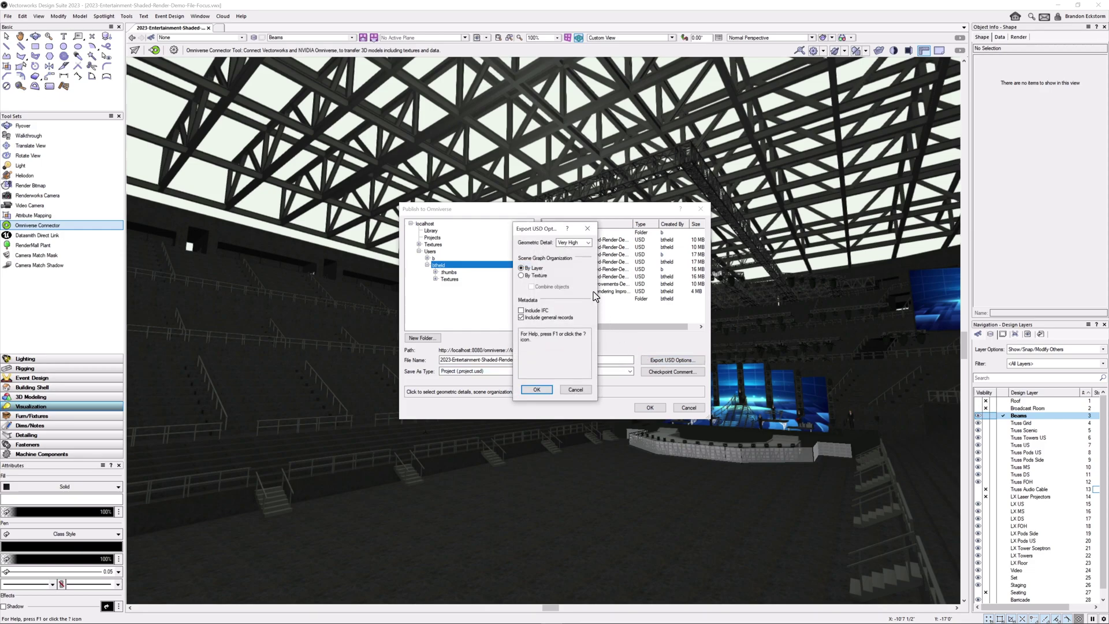
{"action": "left_click", "coordinate": [589, 245]}
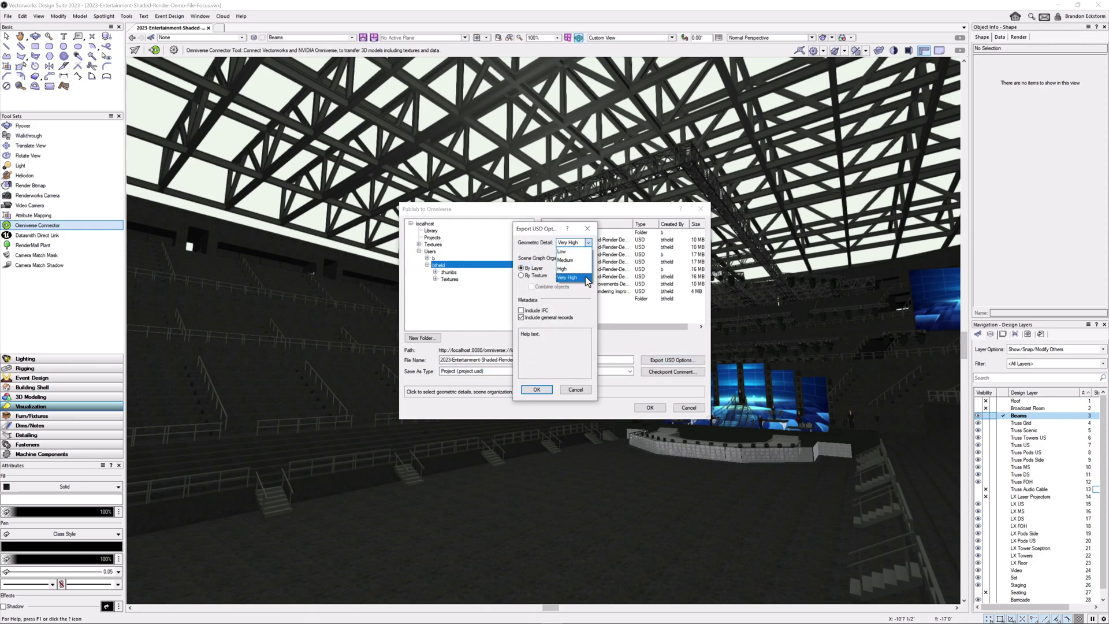
{"action": "left_click", "coordinate": [585, 276]}
{"action": "left_click", "coordinate": [539, 389]}
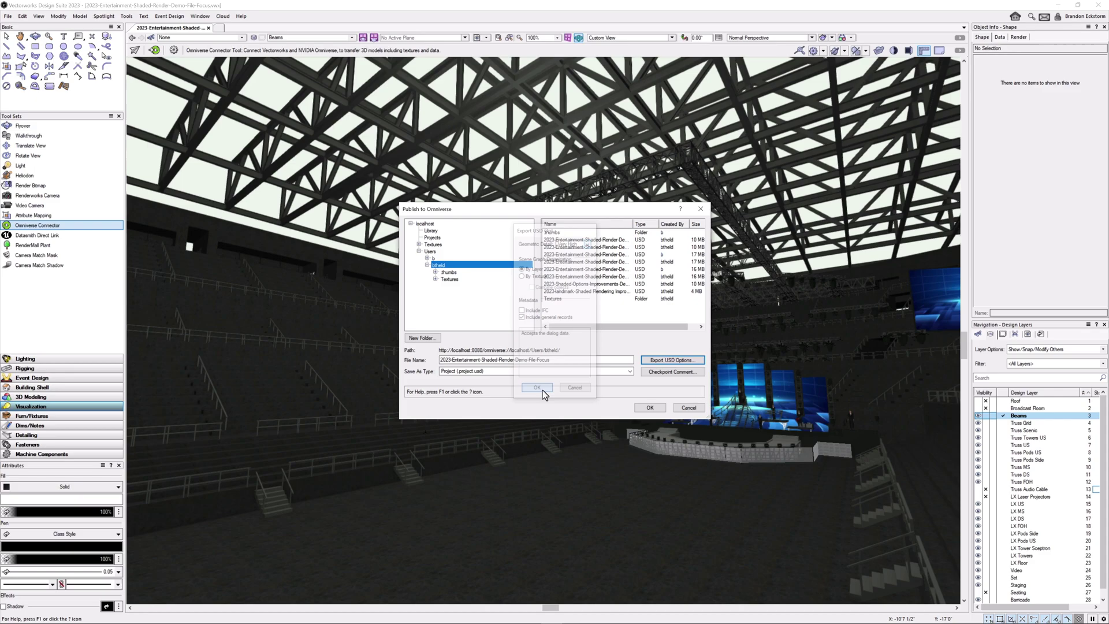
Step: Add a 'First Draft' checkpoint comment and publish to the Nucleus server
{"action": "left_click", "coordinate": [651, 371]}
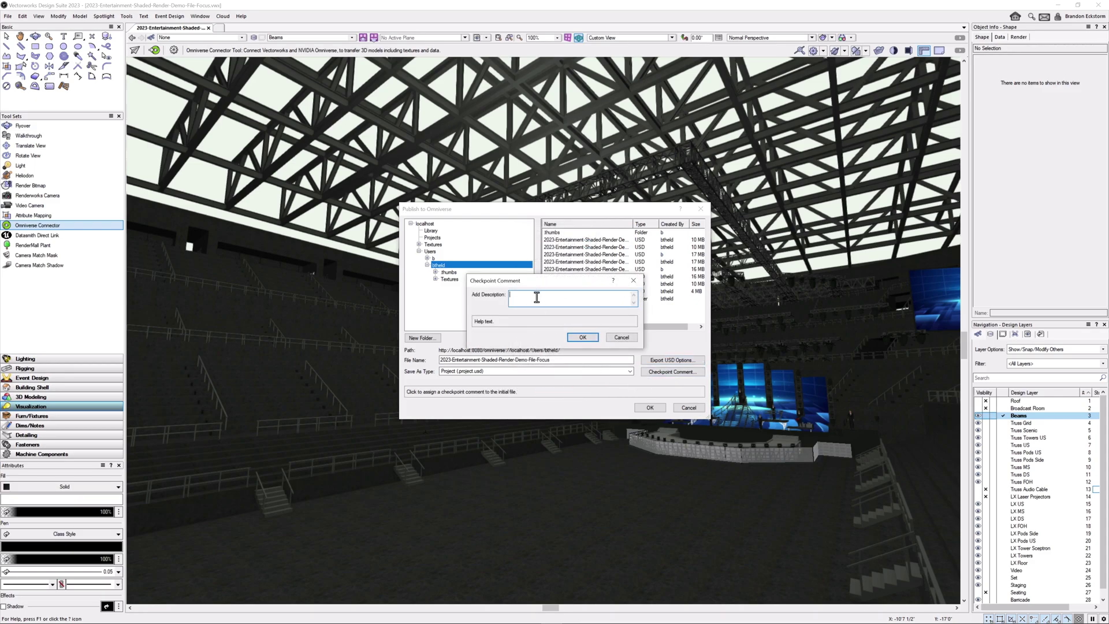
{"action": "type", "text": "First Draft"}
{"action": "left_click", "coordinate": [582, 338]}
{"action": "type", "text": "Omniverse Test"}
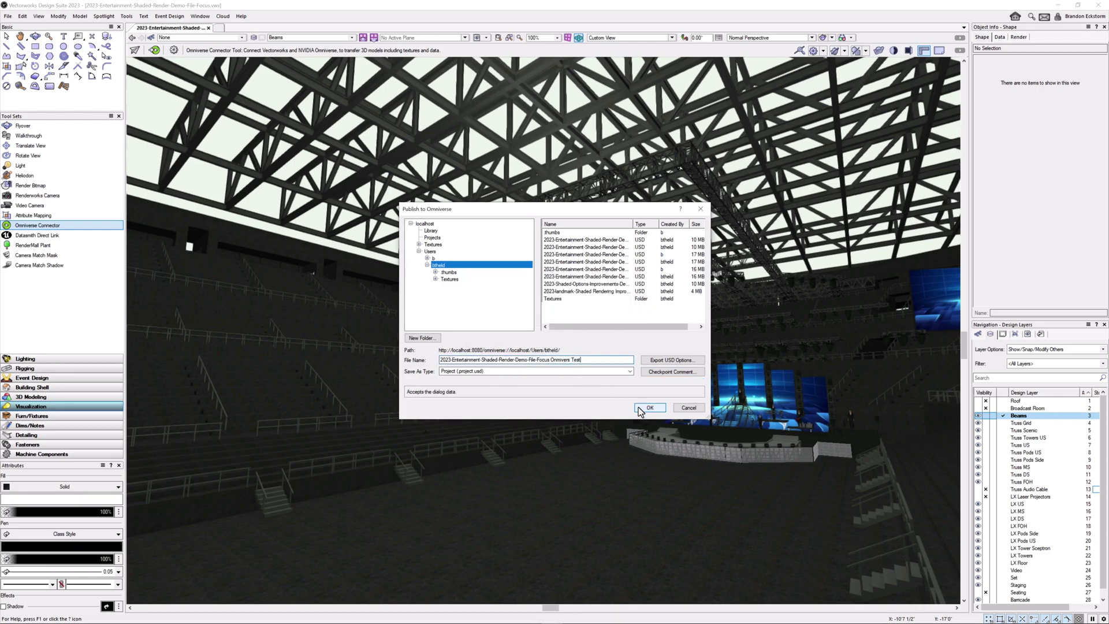
{"action": "left_click", "coordinate": [649, 407]}
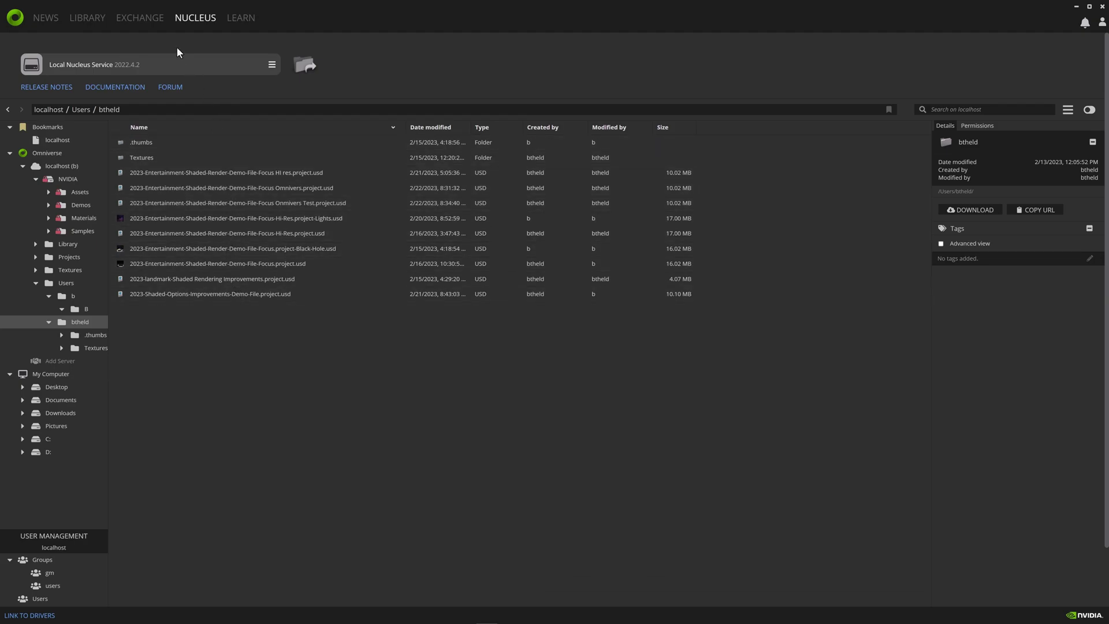
Step: Launch Omniverse Create from its app page in the Launcher
{"action": "left_click", "coordinate": [141, 25]}
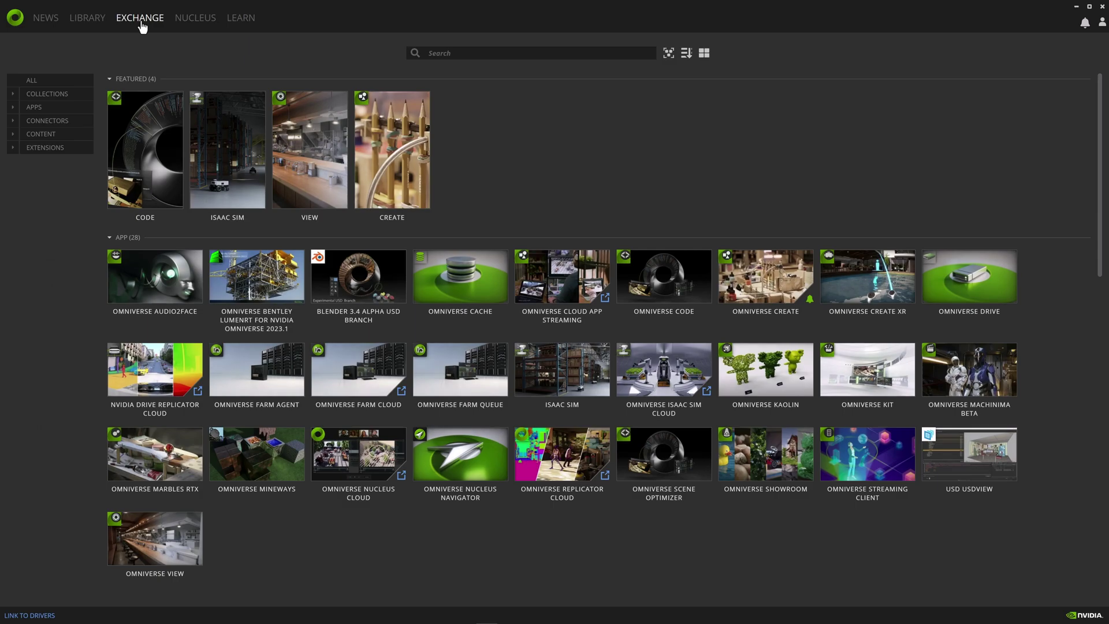
{"action": "left_click", "coordinate": [95, 21]}
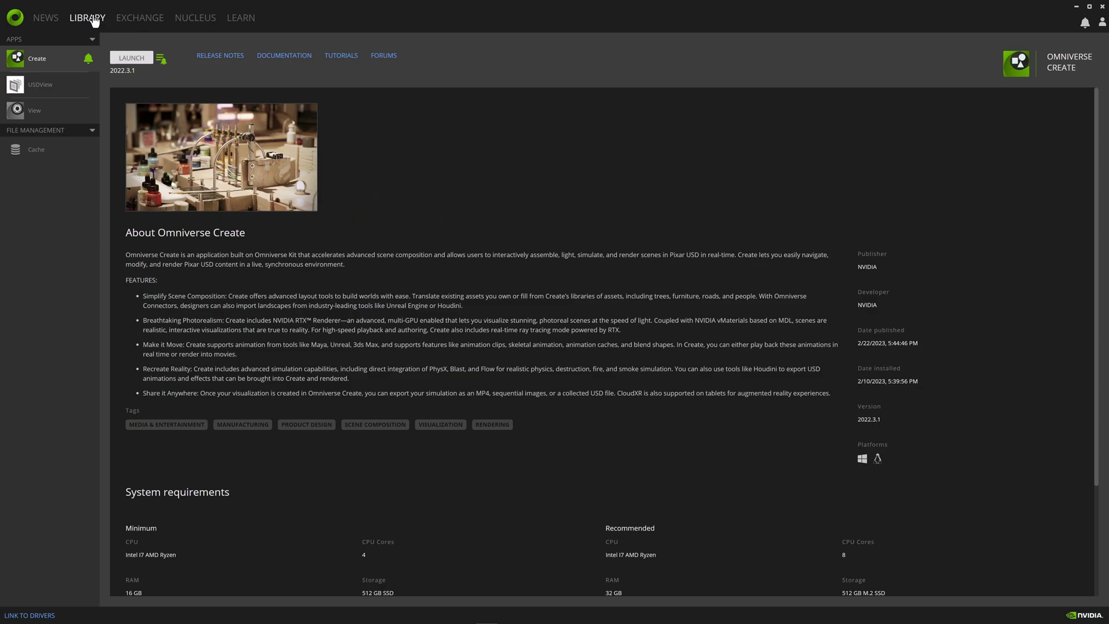
{"action": "left_click", "coordinate": [131, 61]}
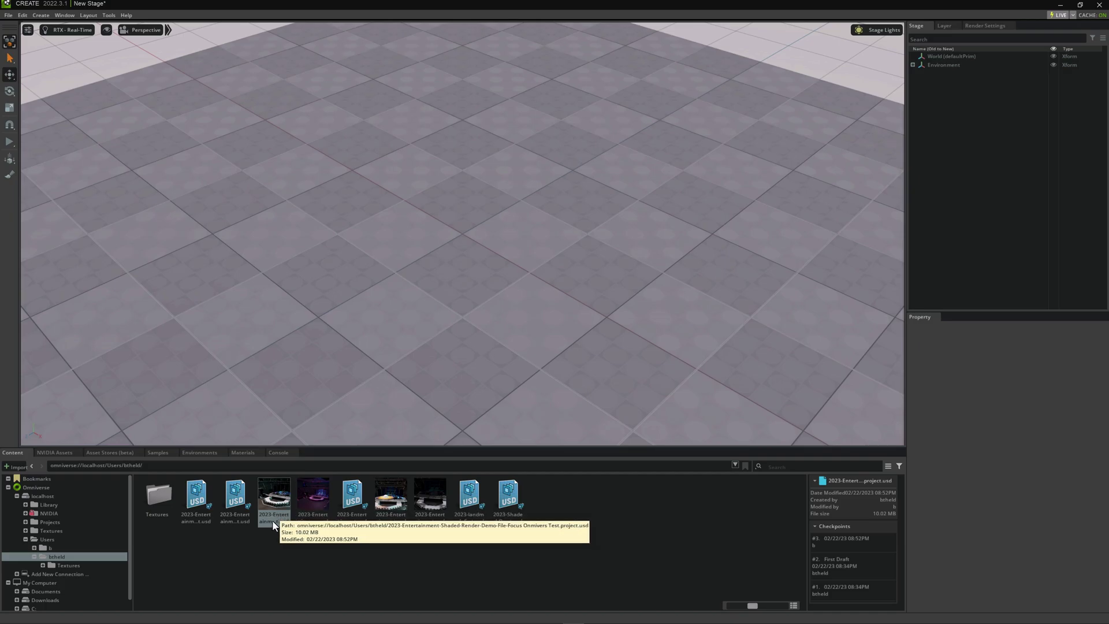
Step: Load the arena project USD from the Content browser, dismissing the save prompt
{"action": "double_click", "coordinate": [272, 520]}
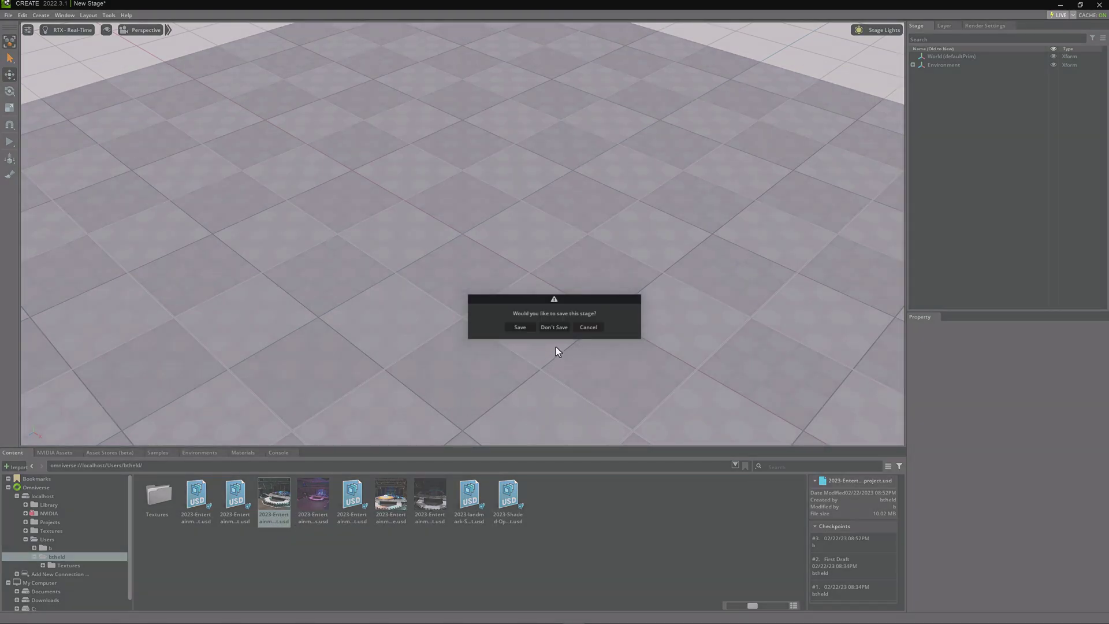
{"action": "left_click", "coordinate": [549, 326]}
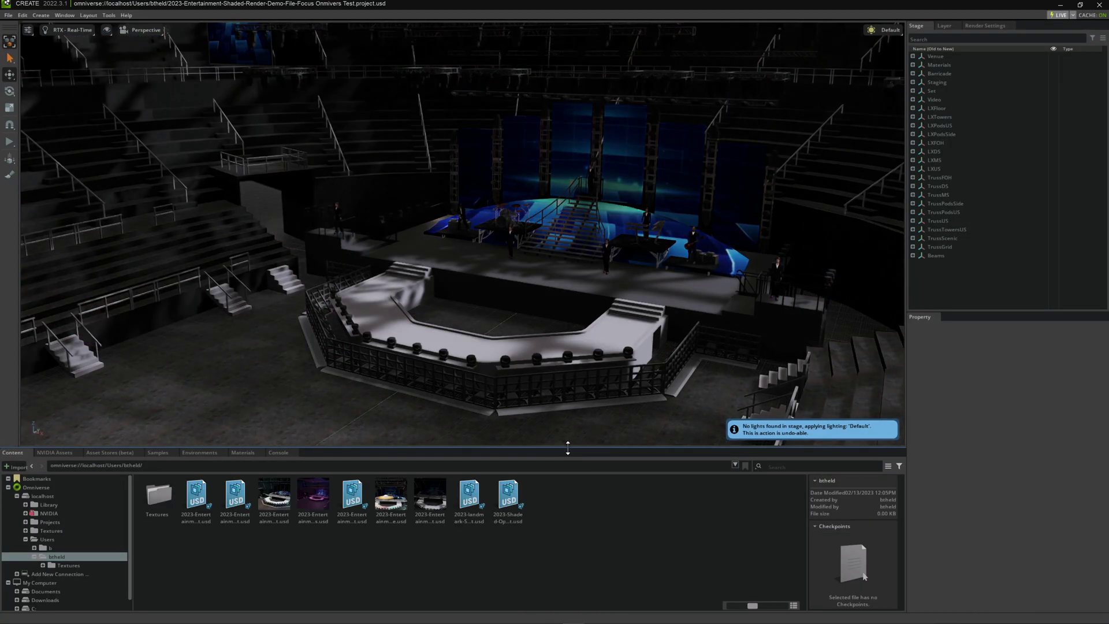
Step: Switch the scene's lighting rig to Colored Lights
{"action": "left_click", "coordinate": [881, 33]}
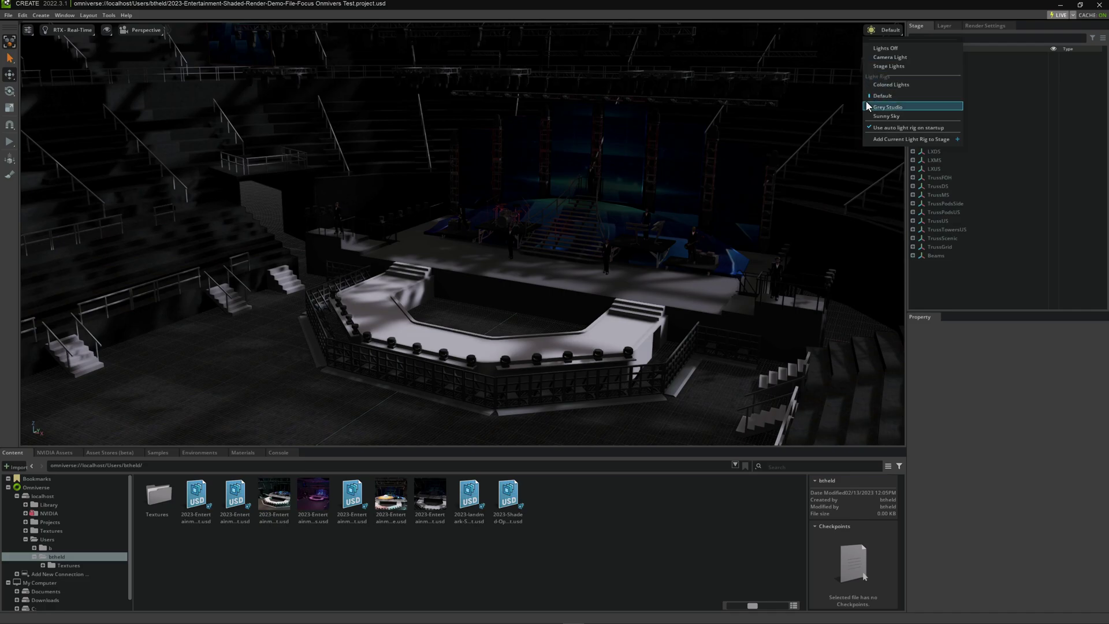
{"action": "left_click", "coordinate": [863, 84]}
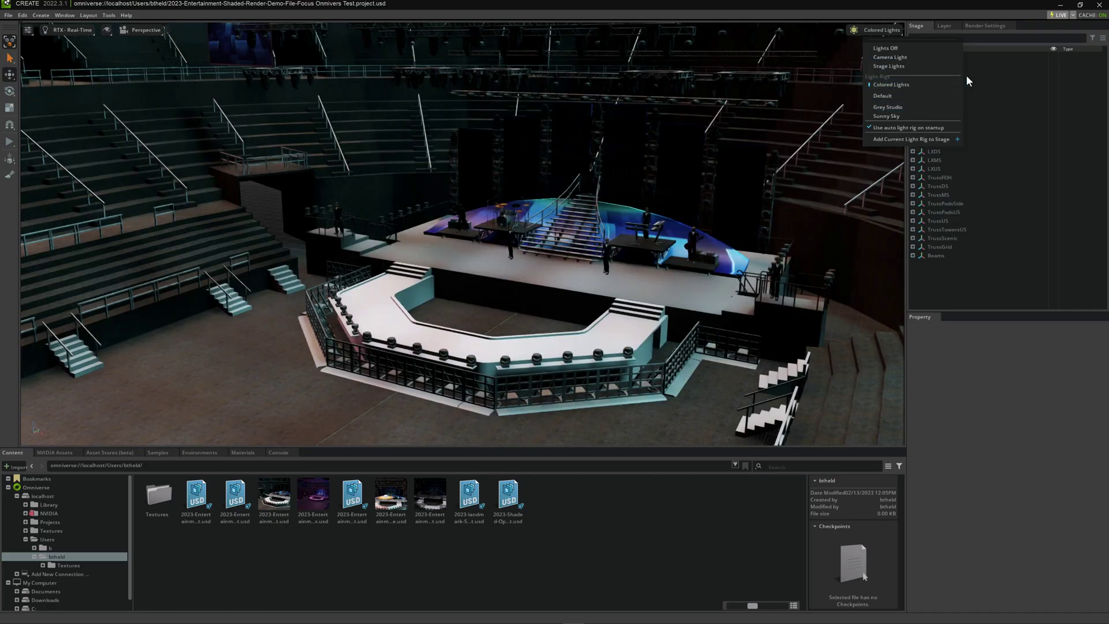
{"action": "left_click", "coordinate": [977, 279]}
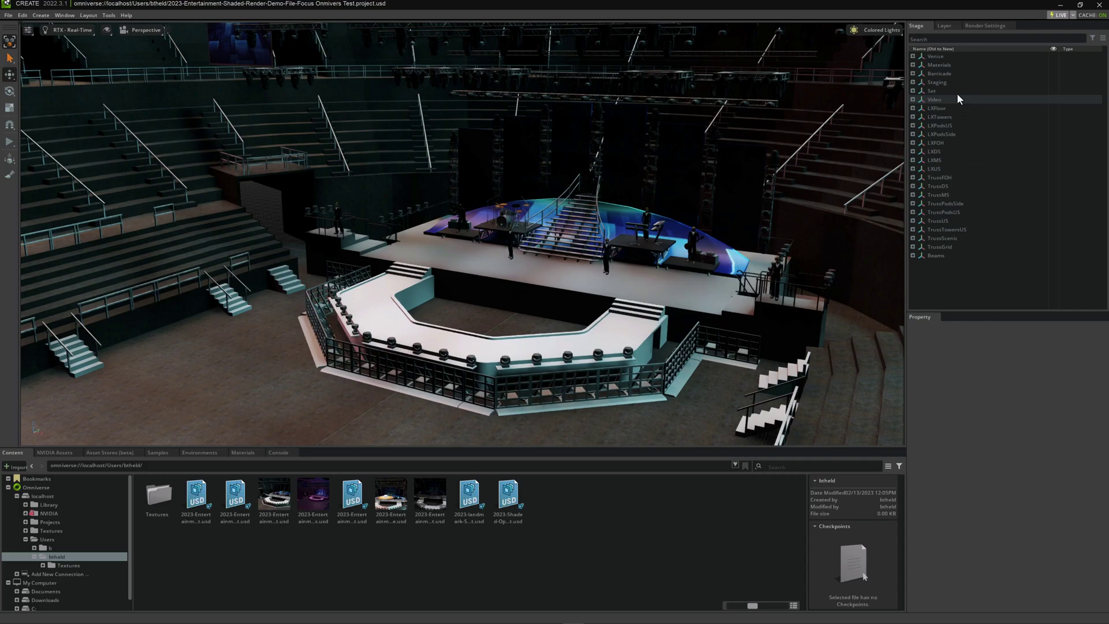
Step: Expand the Barricade group and select CrushBarrier1 on its own
{"action": "left_click", "coordinate": [938, 73]}
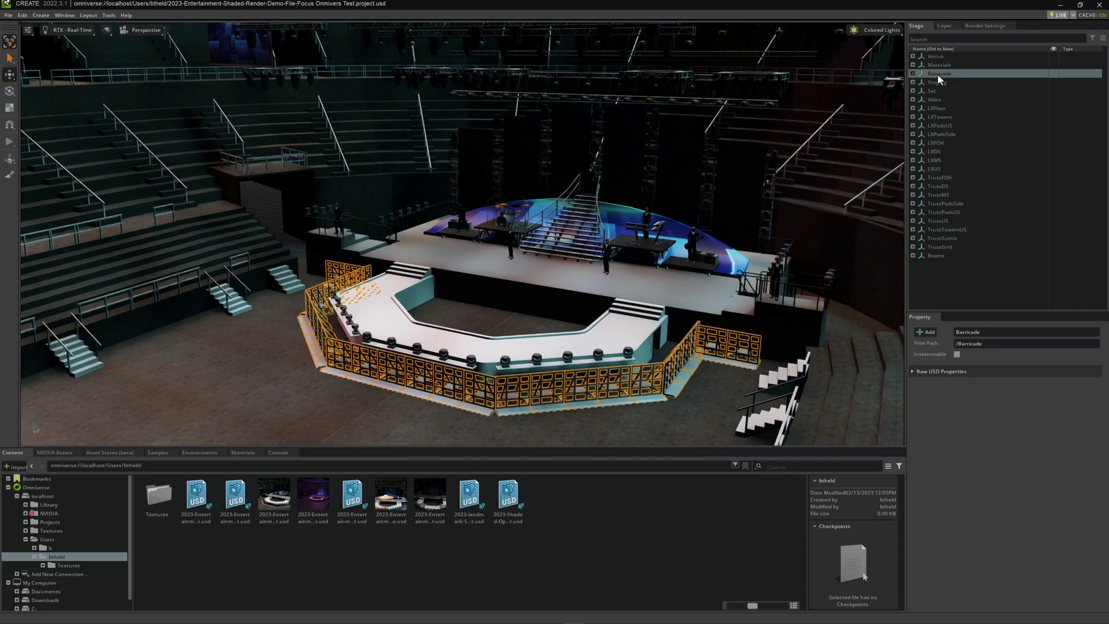
{"action": "left_click", "coordinate": [912, 73]}
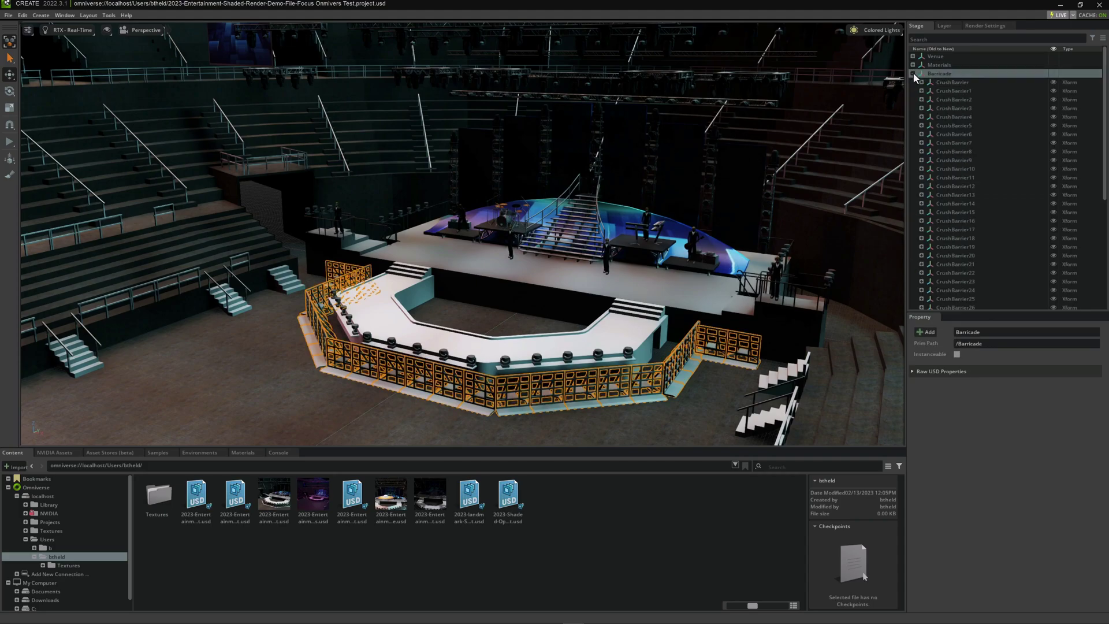
{"action": "left_click", "coordinate": [950, 91]}
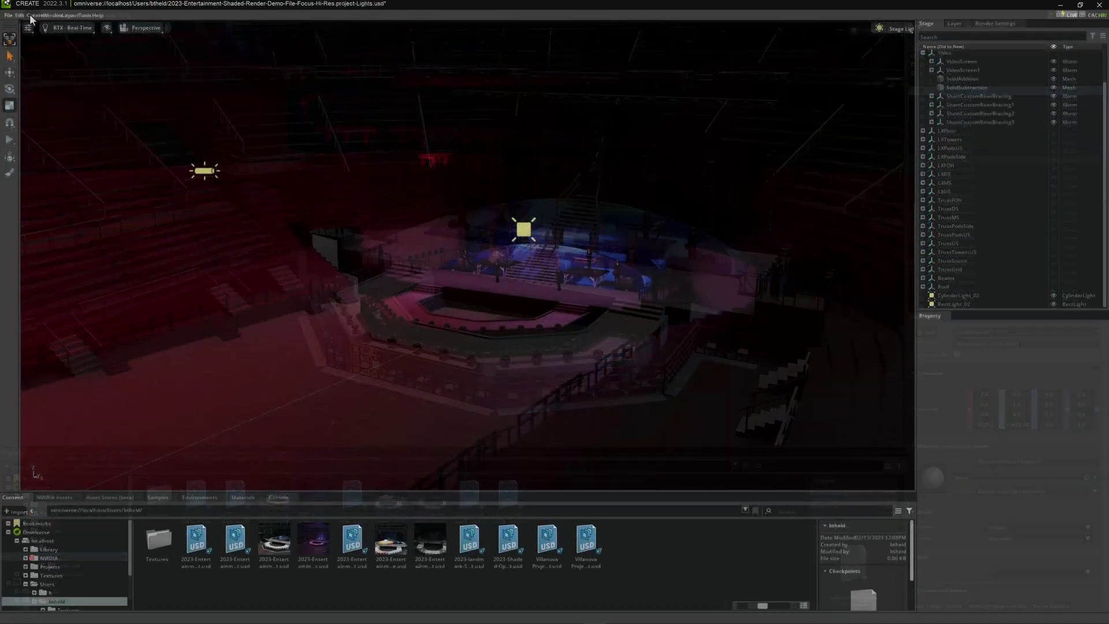
Step: Add a rect light, stretch it larger, and position it over the stage centre
{"action": "left_click", "coordinate": [93, 73]}
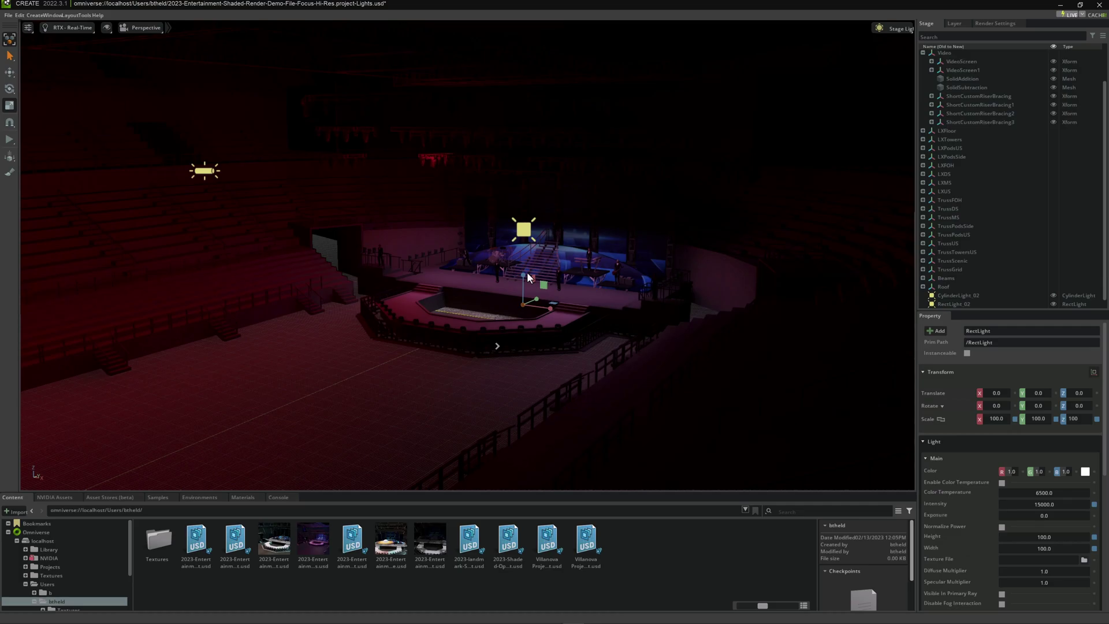
{"action": "left_click", "coordinate": [10, 71]}
{"action": "left_click_drag", "start_coordinate": [528, 258], "coordinate": [750, 251]}
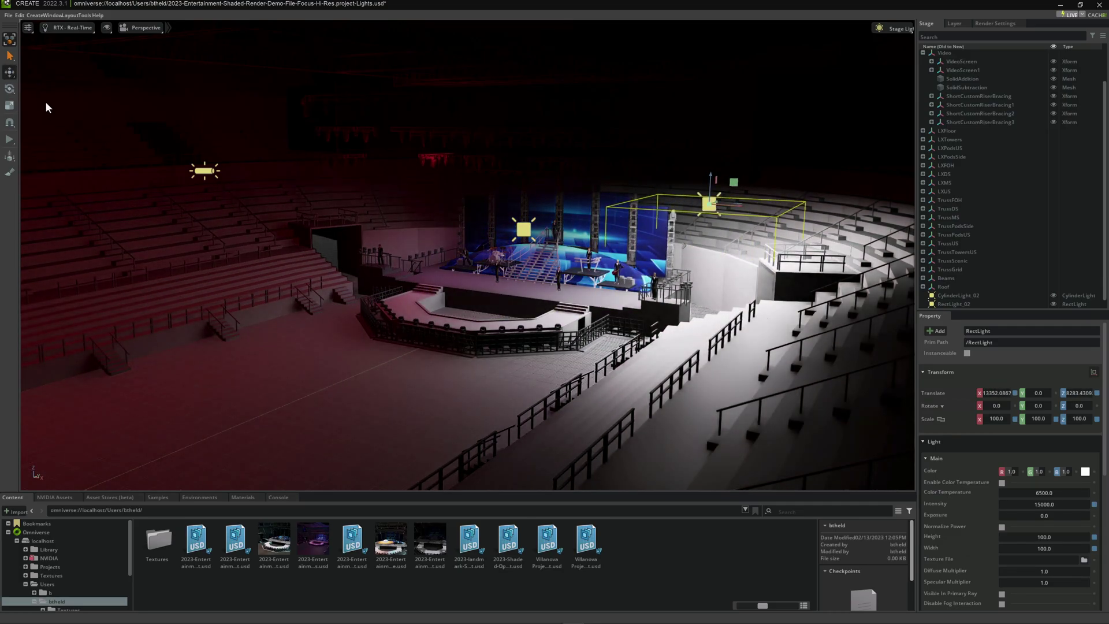
{"action": "key", "text": "r"}
{"action": "left_click_drag", "start_coordinate": [718, 204], "coordinate": [4, 84]}
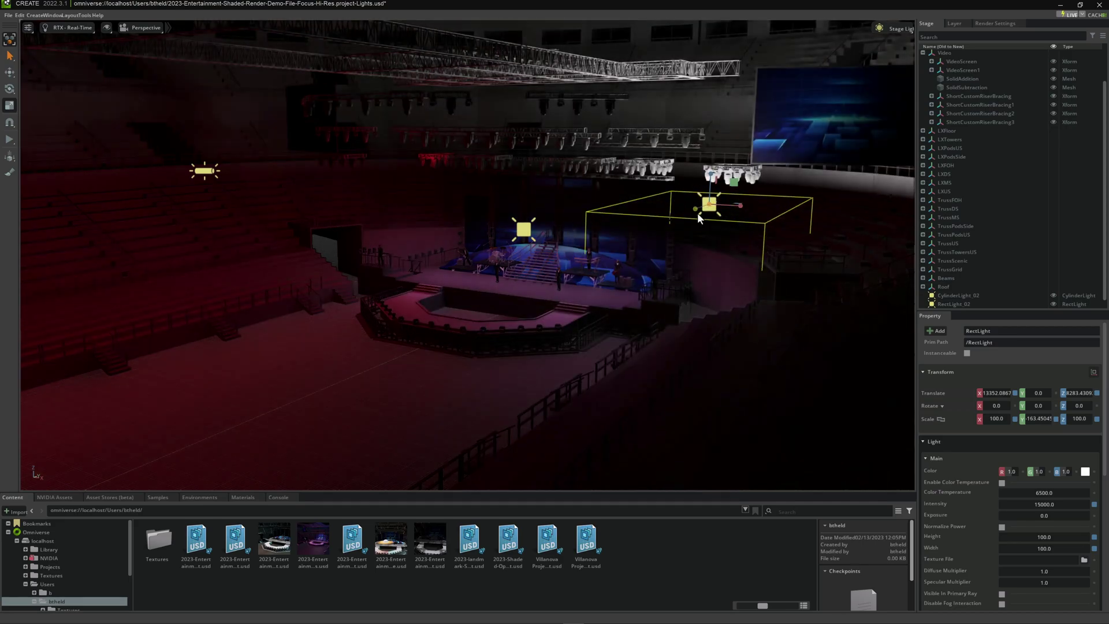
{"action": "left_click", "coordinate": [9, 73]}
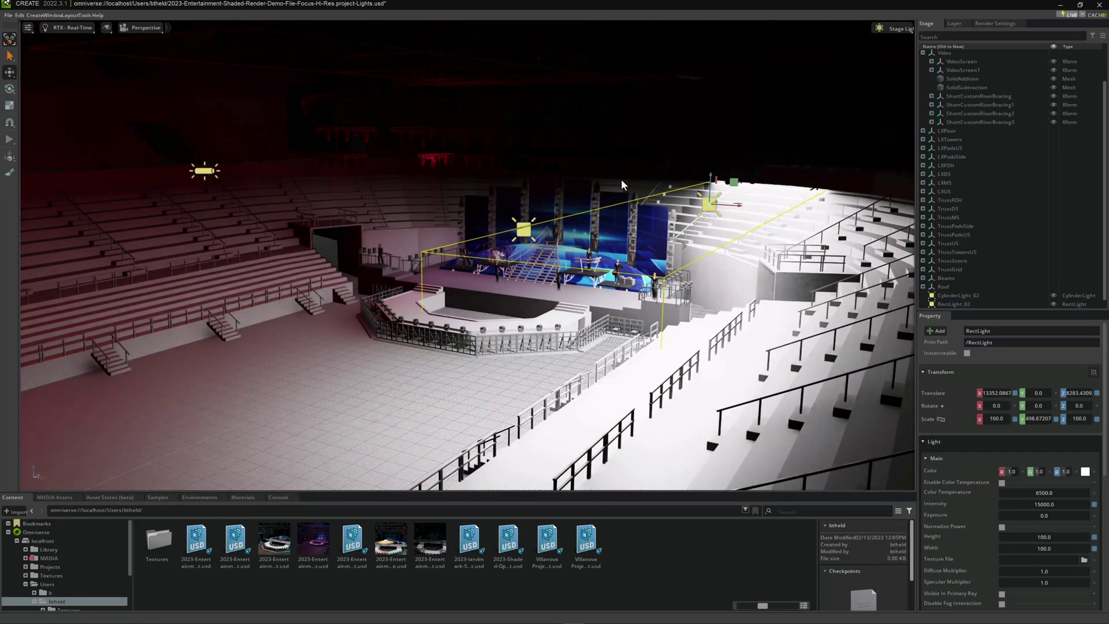
{"action": "mouse_move", "coordinate": [719, 189]}
{"action": "left_mouse_down"}
{"action": "mouse_move", "coordinate": [595, 239]}
{"action": "mouse_move", "coordinate": [596, 188]}
{"action": "mouse_move", "coordinate": [564, 226]}
{"action": "left_mouse_up"}
Step: Angle the light with the rotate gizmo and shift its colour toward purple
{"action": "key", "text": "e"}
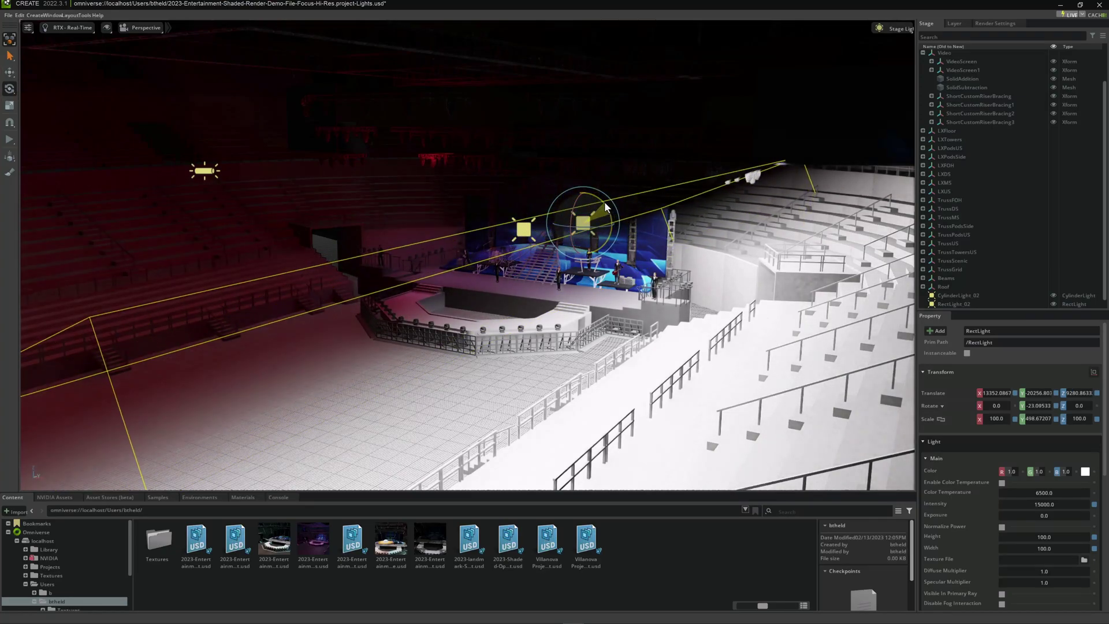
{"action": "left_click", "coordinate": [1085, 470]}
{"action": "left_click_drag", "start_coordinate": [1072, 541], "coordinate": [1072, 520]}
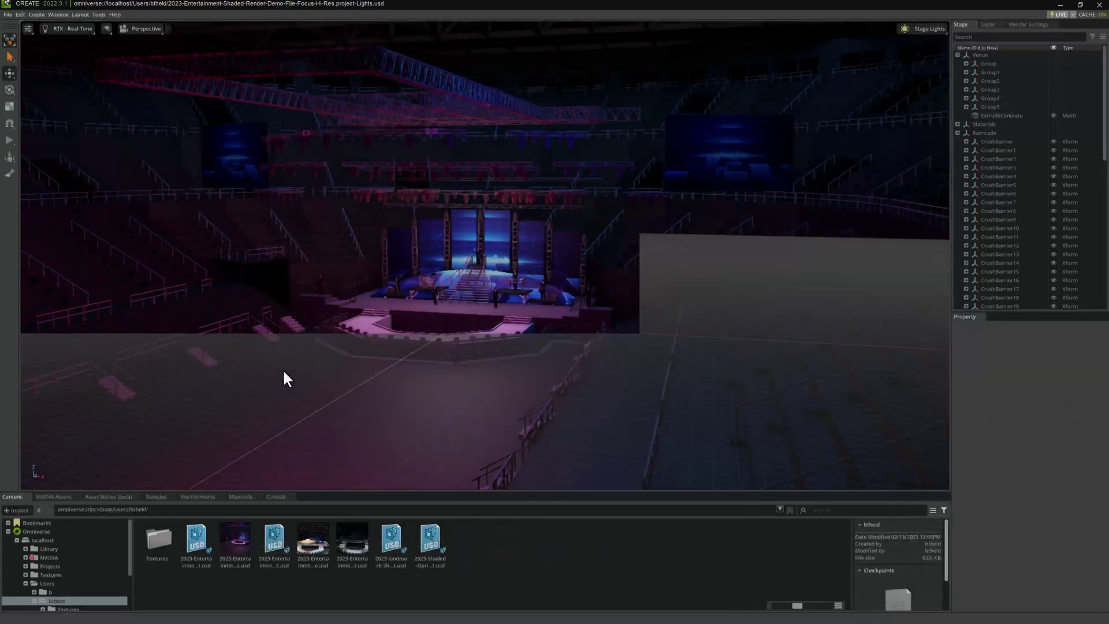
{"action": "scroll", "coordinate": [283, 369], "scroll_direction": "up", "scroll_amount": 2}
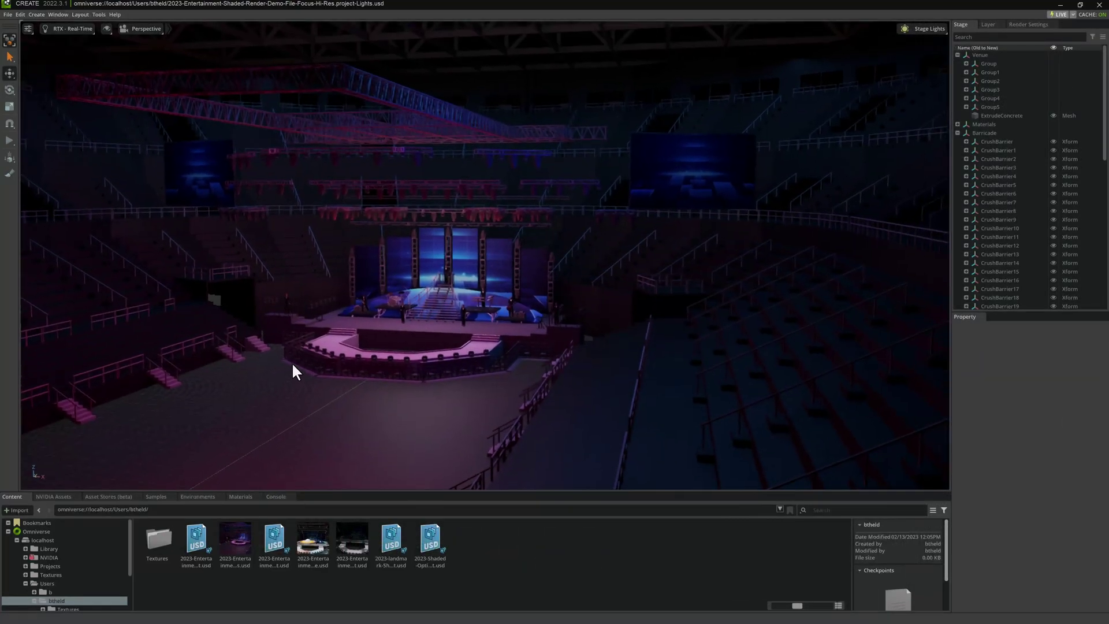
{"action": "scroll", "coordinate": [302, 357], "scroll_direction": "up", "scroll_amount": 2}
Step: Orbit the camera to inspect the office's left wall and ceiling
{"action": "middle_click_drag", "start_coordinate": [347, 350], "coordinate": [433, 349]}
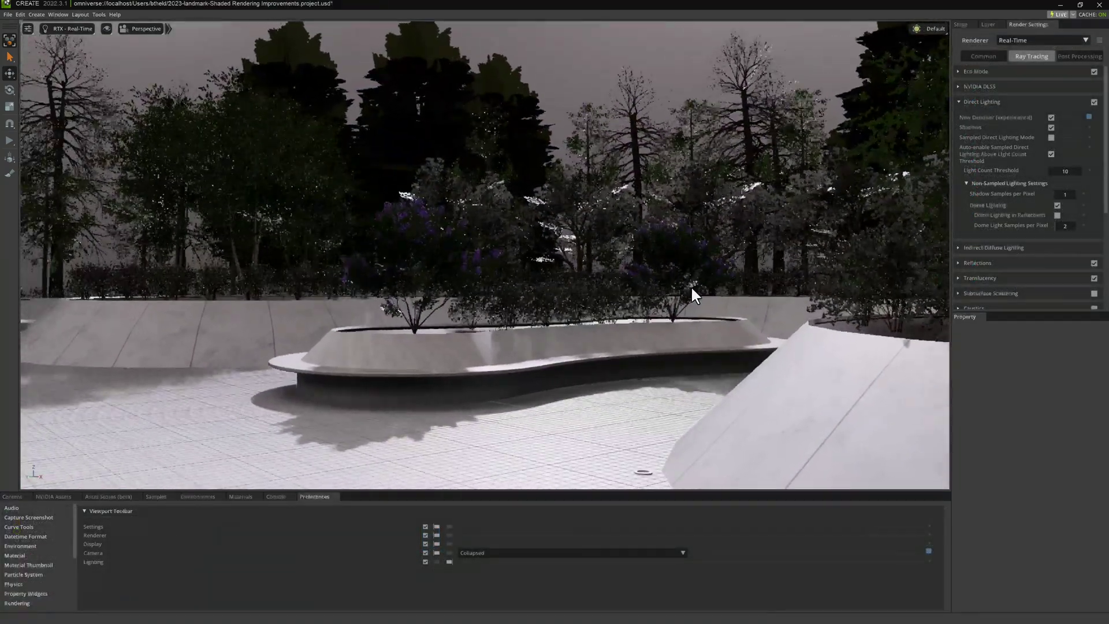
{"action": "right_click_drag", "start_coordinate": [643, 283], "coordinate": [558, 281]}
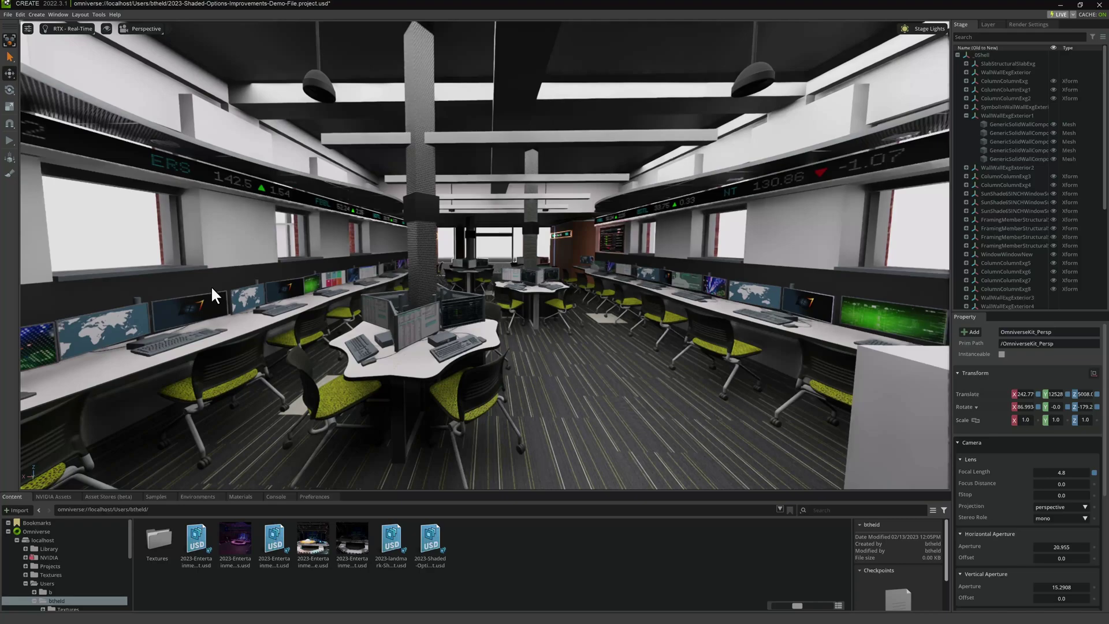
{"action": "right_click_drag", "start_coordinate": [211, 286], "coordinate": [336, 287]}
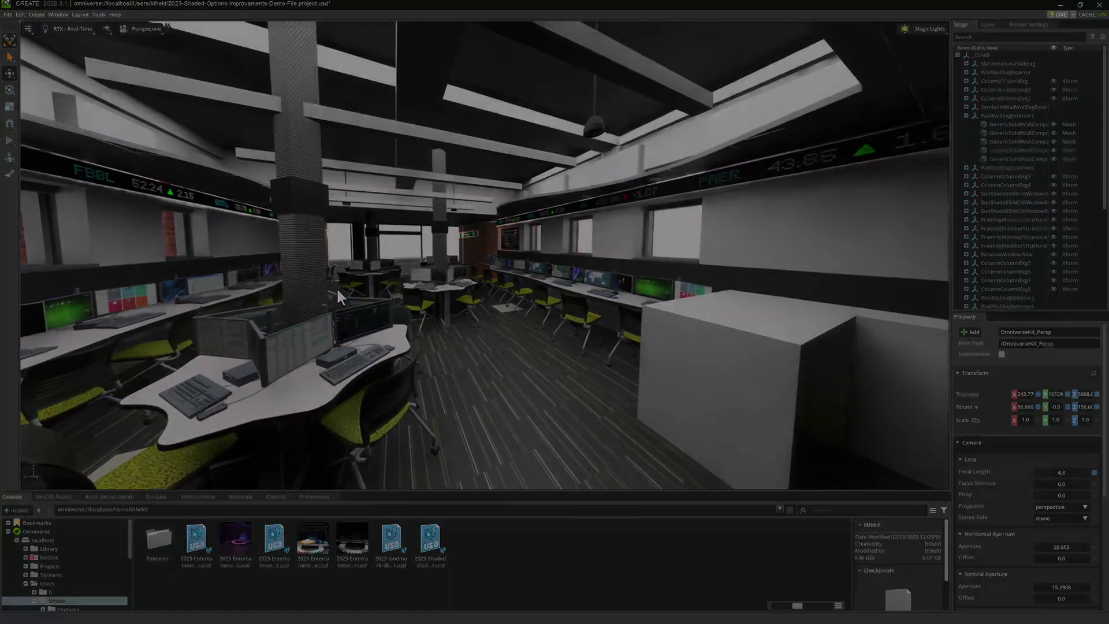